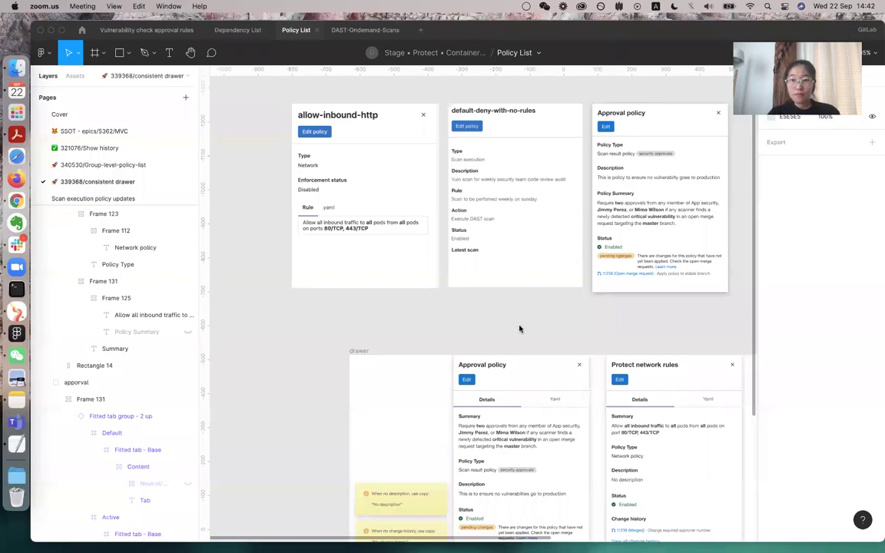
# Step: Compare the three existing policy drawers with the redesigned drawers in the drawer frame
pyautogui.scroll(2, 516, 315)
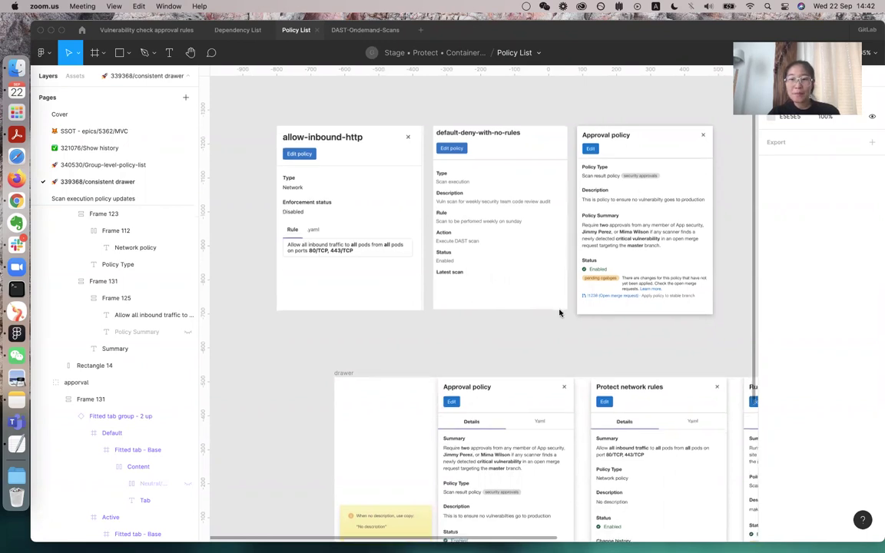
pyautogui.scroll(-3, 559, 313)
pyautogui.scroll(-5, 559, 312)
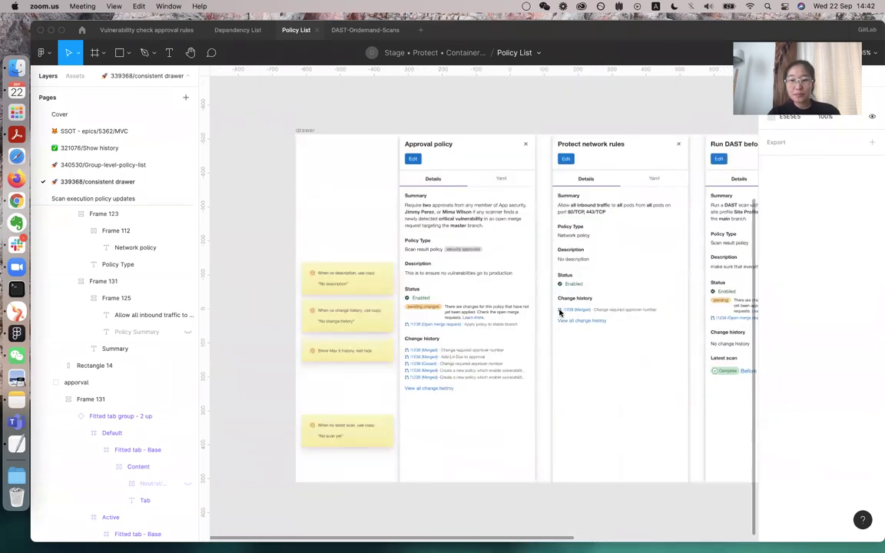
pyautogui.scroll(8, 559, 312)
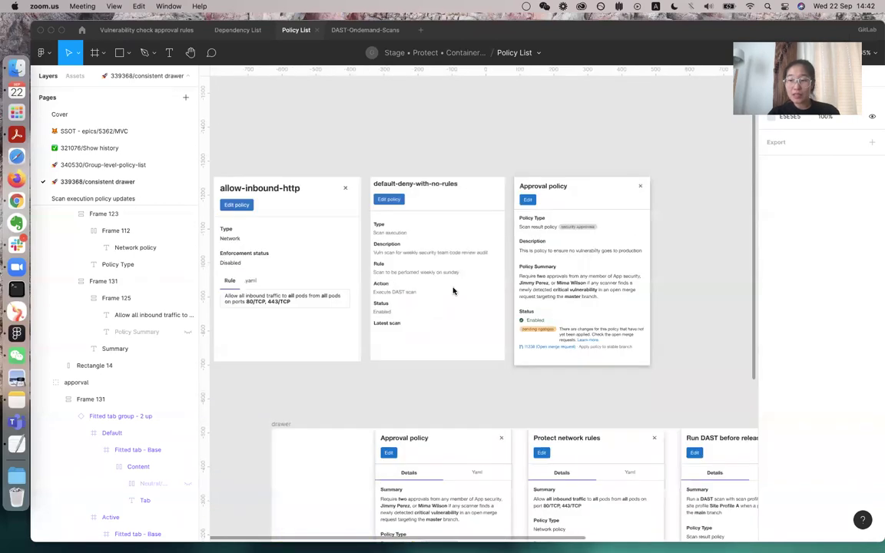
pyautogui.scroll(-8, 465, 251)
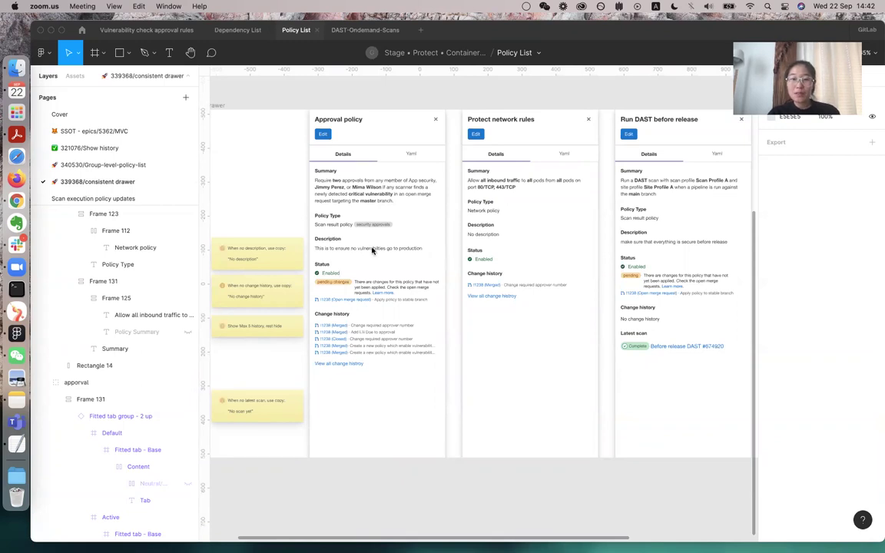
pyautogui.hscroll(5, 372, 249)
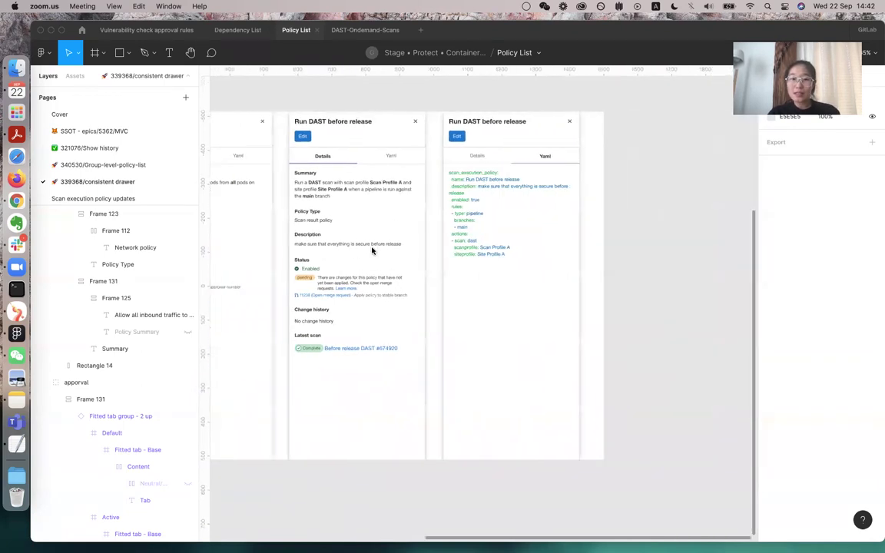
pyautogui.hscroll(-6, 376, 163)
pyautogui.scroll(5, 376, 163)
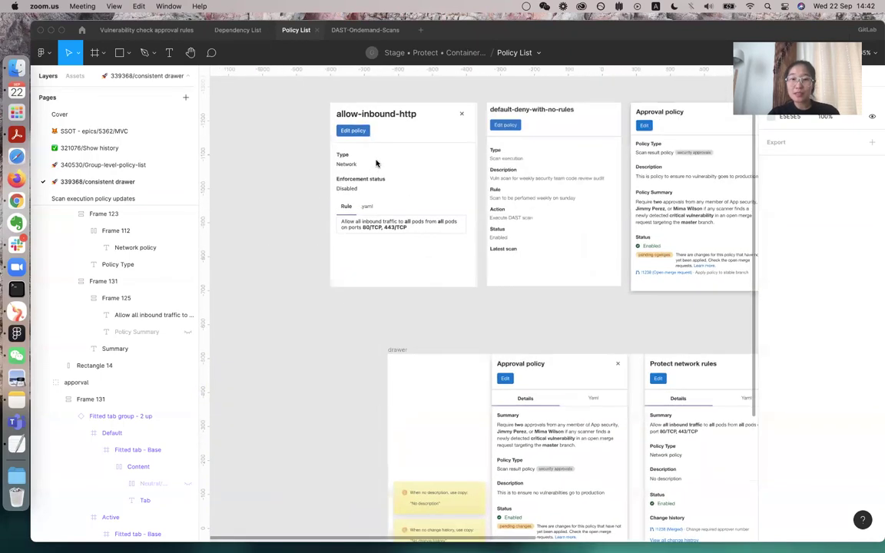
pyautogui.hscroll(5, 354, 215)
pyautogui.scroll(-1, 354, 215)
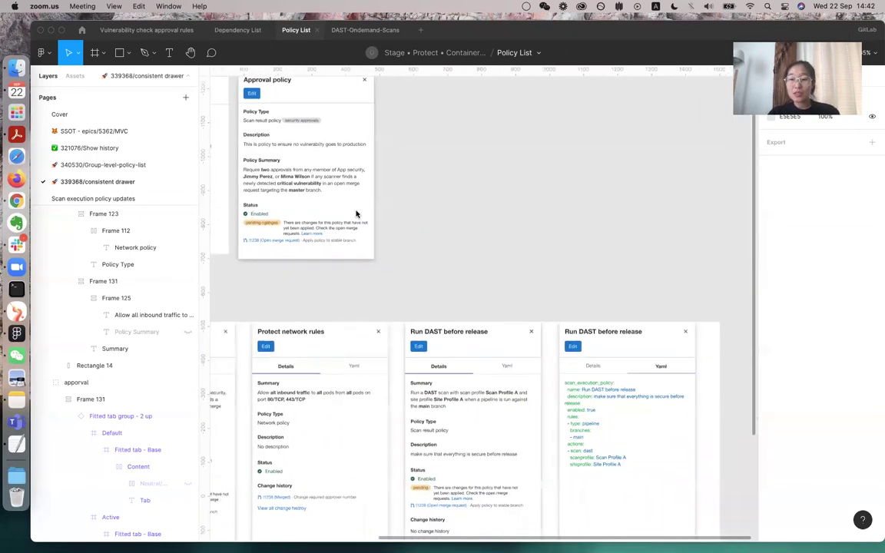
# Step: Examine the Details and Yaml versions of the Run DAST before release drawer
pyautogui.scroll(-4, 355, 214)
pyautogui.hscroll(1, 355, 214)
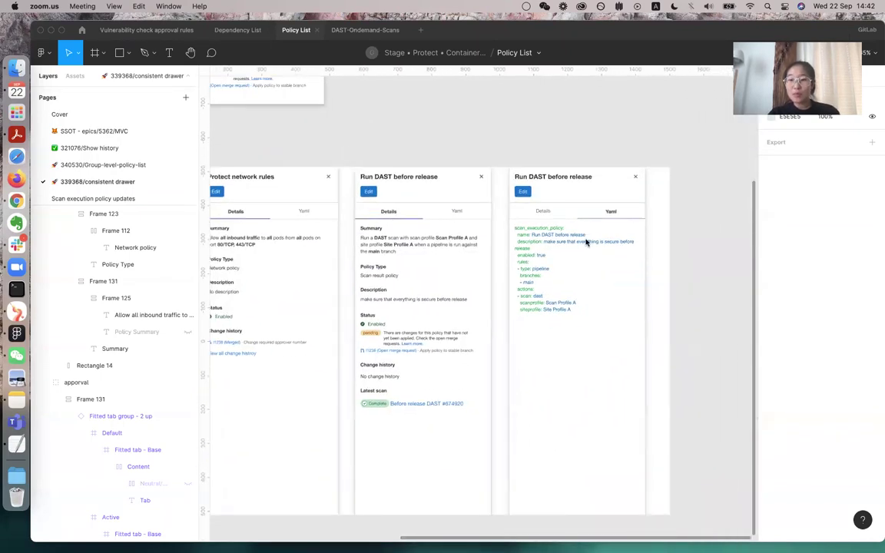
pyautogui.keyDown('ctrl'); pyautogui.scroll(3, 585, 243); pyautogui.keyUp('ctrl')
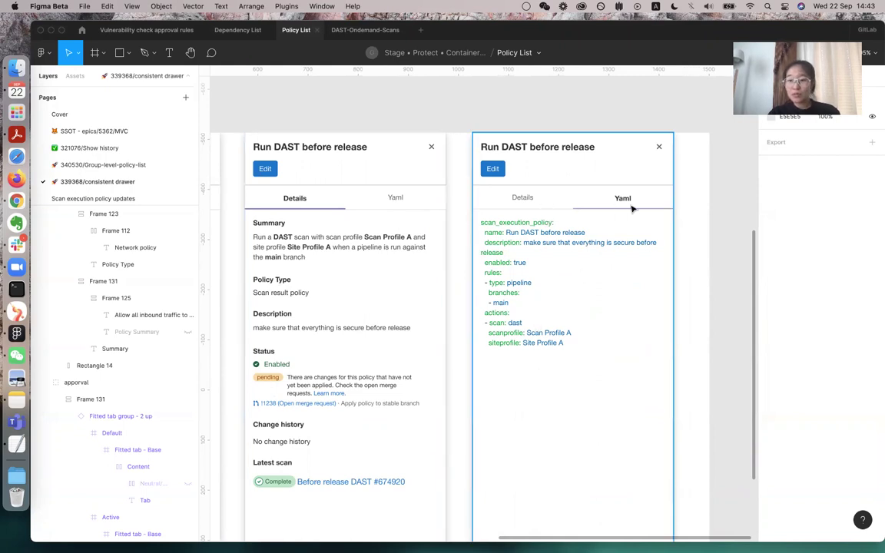
pyautogui.scroll(-5, 494, 459)
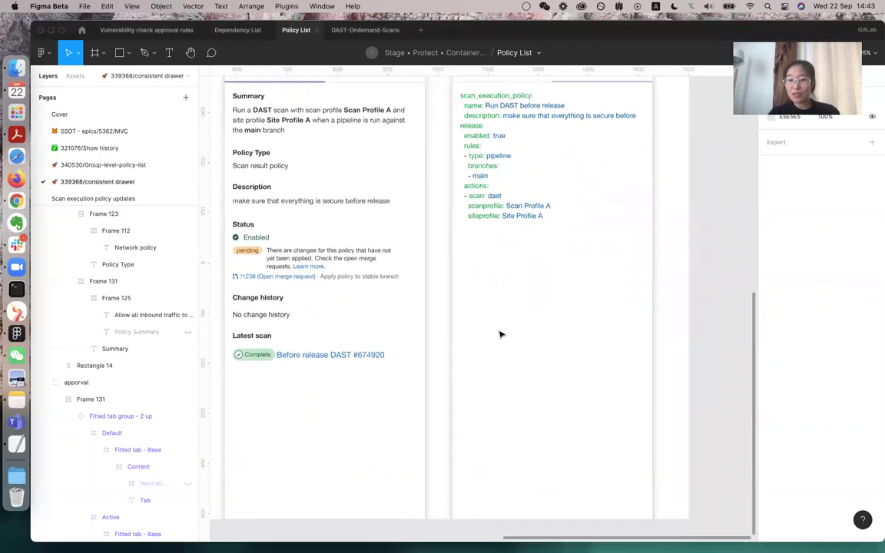
pyautogui.scroll(4, 546, 239)
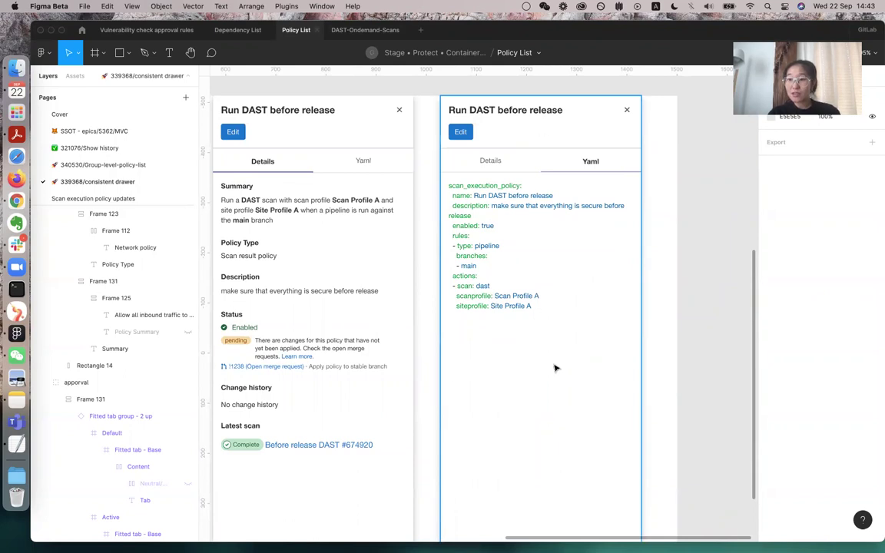
pyautogui.scroll(-3, 555, 368)
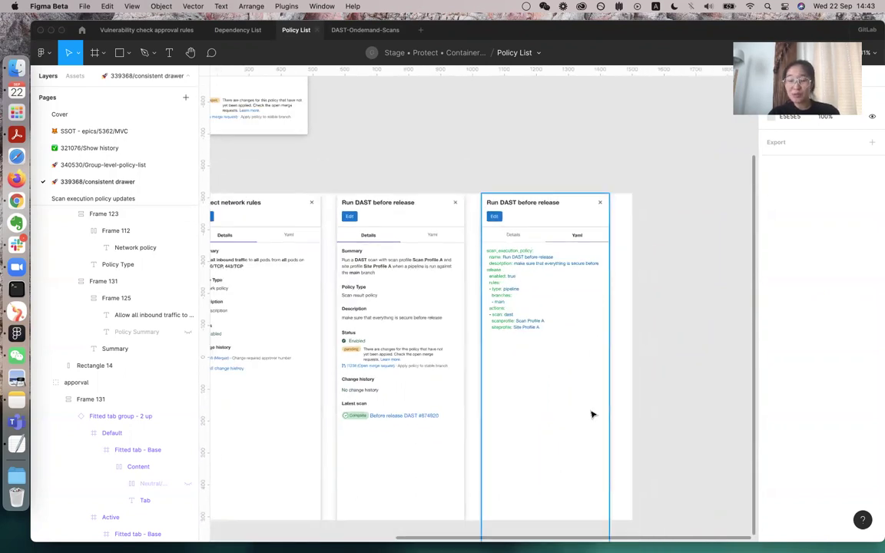
# Step: Review the Summary section in the Approval policy, Protect network rules and Run DAST before release drawers against the old layouts
pyautogui.scroll(-3, 591, 415)
pyautogui.hscroll(-3, 461, 322)
pyautogui.scroll(3, 376, 307)
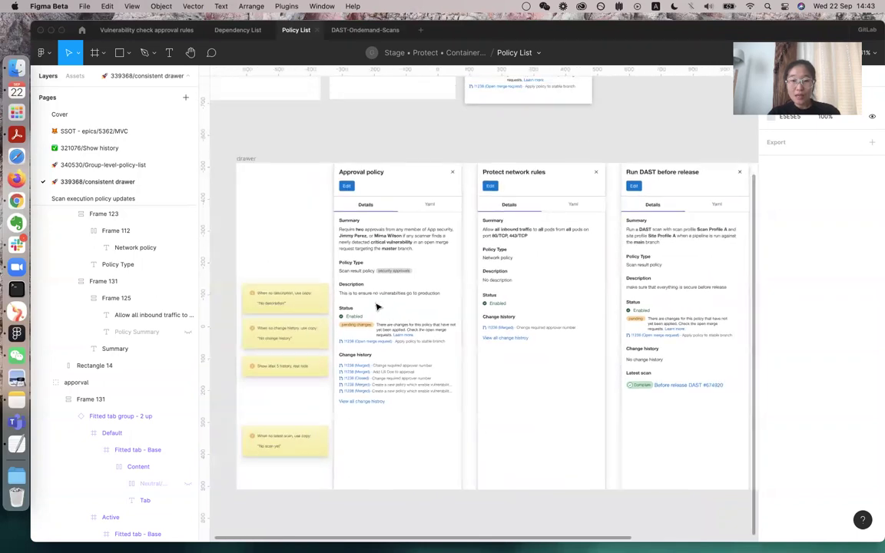
pyautogui.scroll(3, 376, 307)
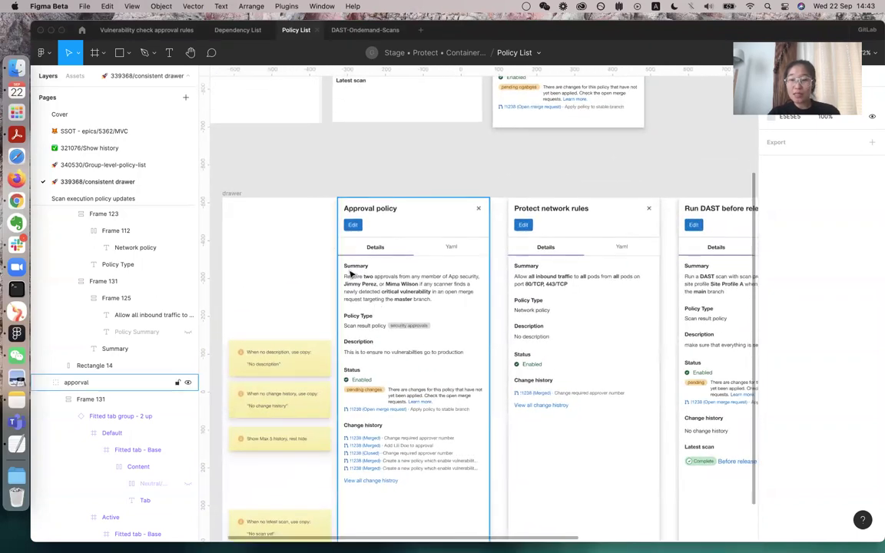
pyautogui.scroll(5, 365, 272)
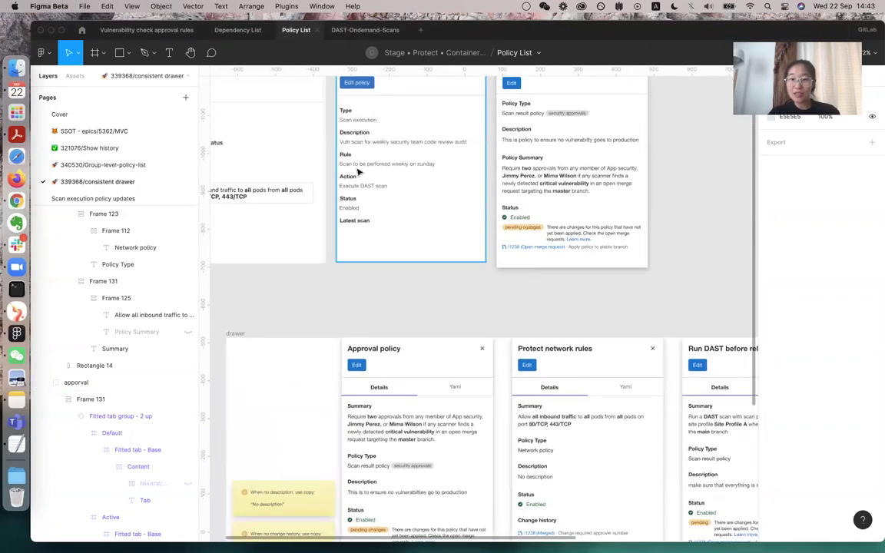
pyautogui.scroll(-8, 357, 200)
pyautogui.click(356, 206)
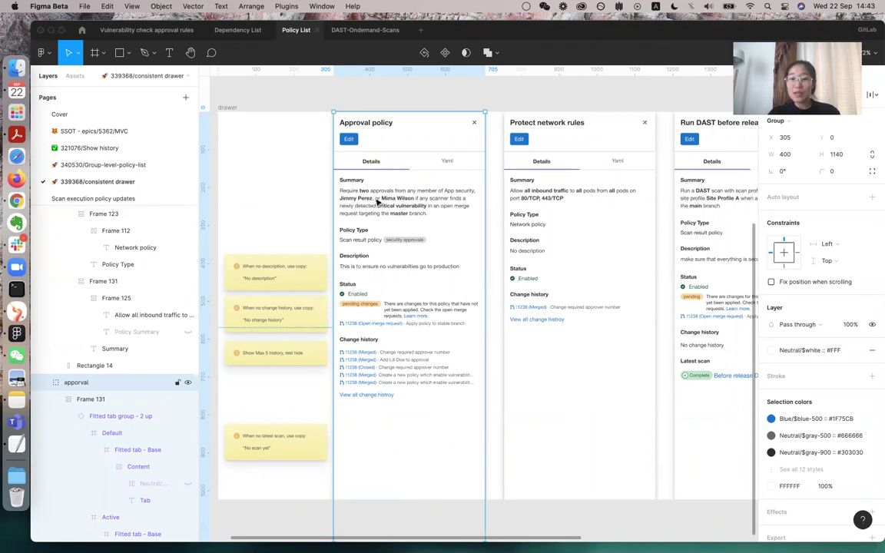
pyautogui.scroll(3, 376, 202)
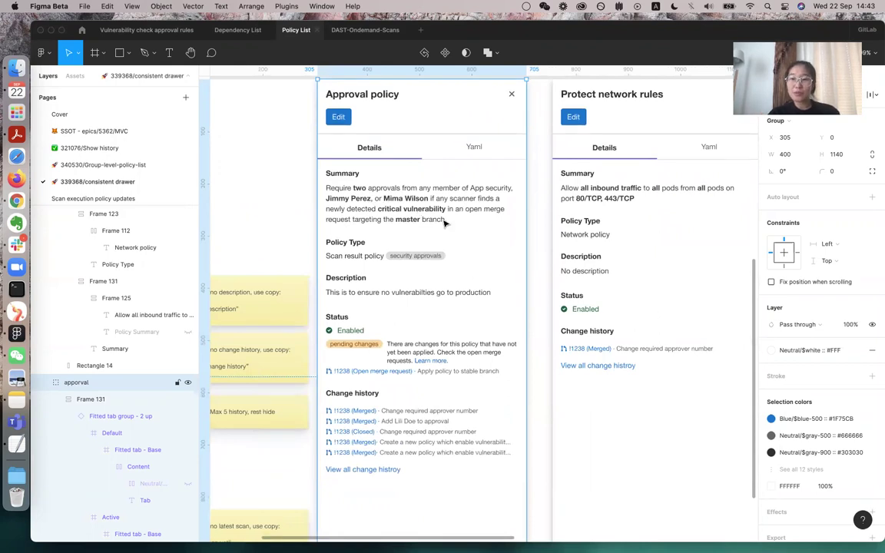
pyautogui.hscroll(2, 444, 223)
pyautogui.hscroll(5, 448, 179)
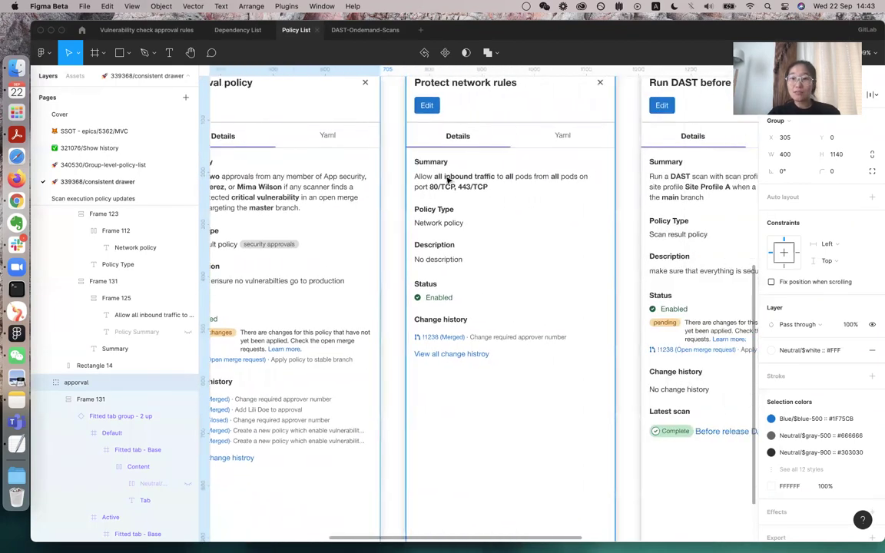
pyautogui.hscroll(4, 473, 181)
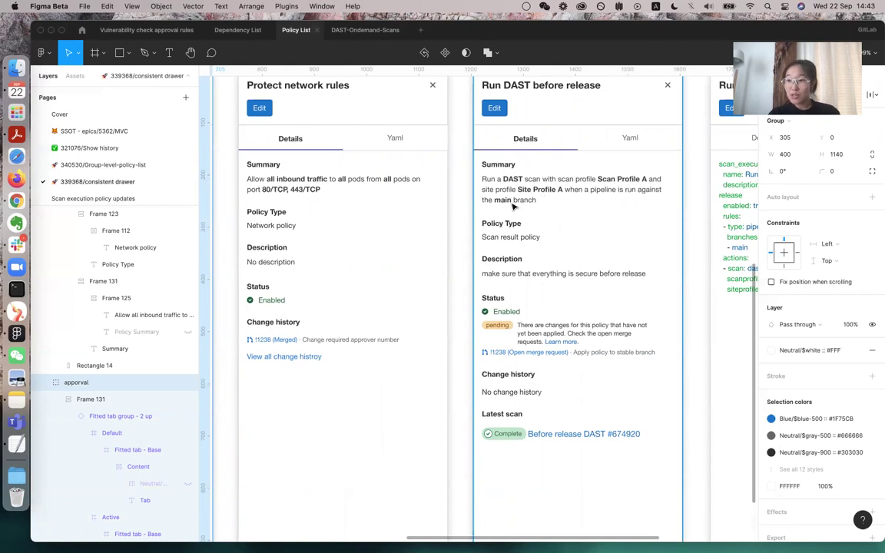
pyautogui.hscroll(-8, 513, 206)
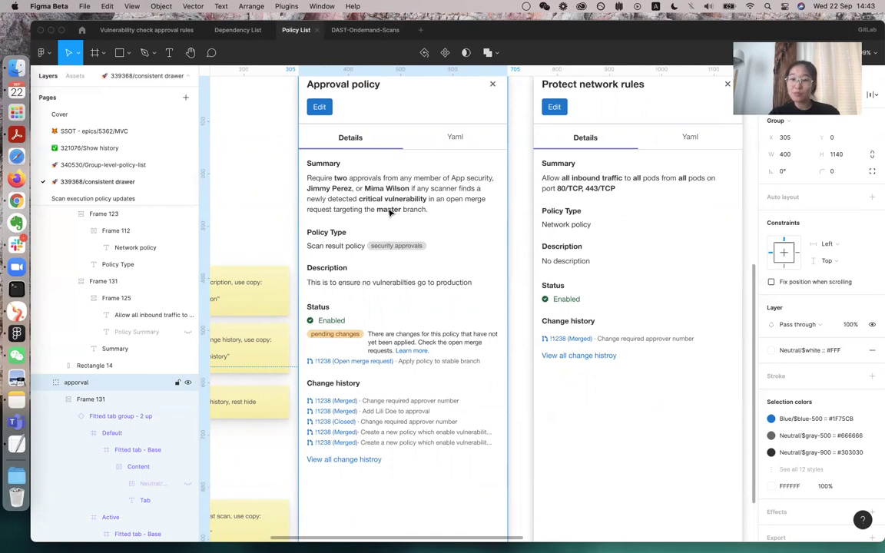
pyautogui.scroll(-1, 390, 212)
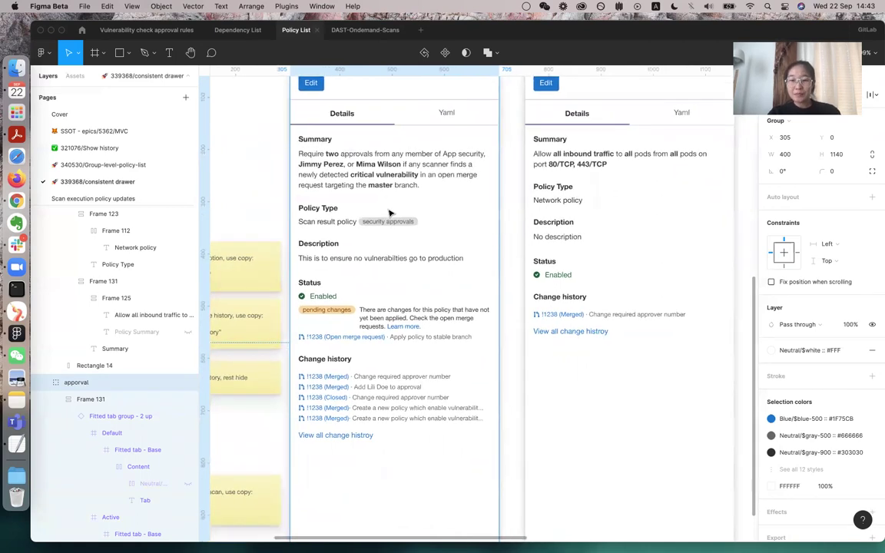
# Step: Review the Status, Change history and Latest scan sections across the new drawers, along with the sticky notes on empty-state copy
pyautogui.scroll(-5, 390, 213)
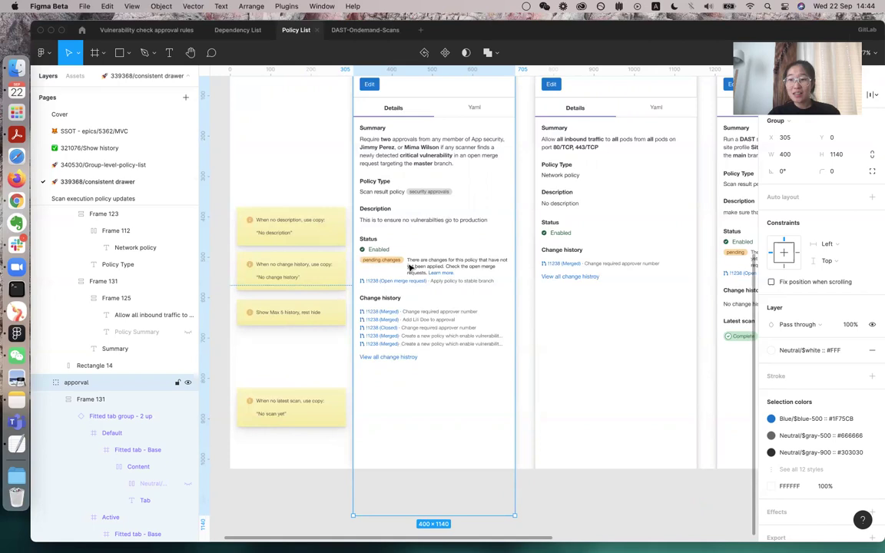
pyautogui.hscroll(3, 410, 266)
pyautogui.hscroll(1, 410, 266)
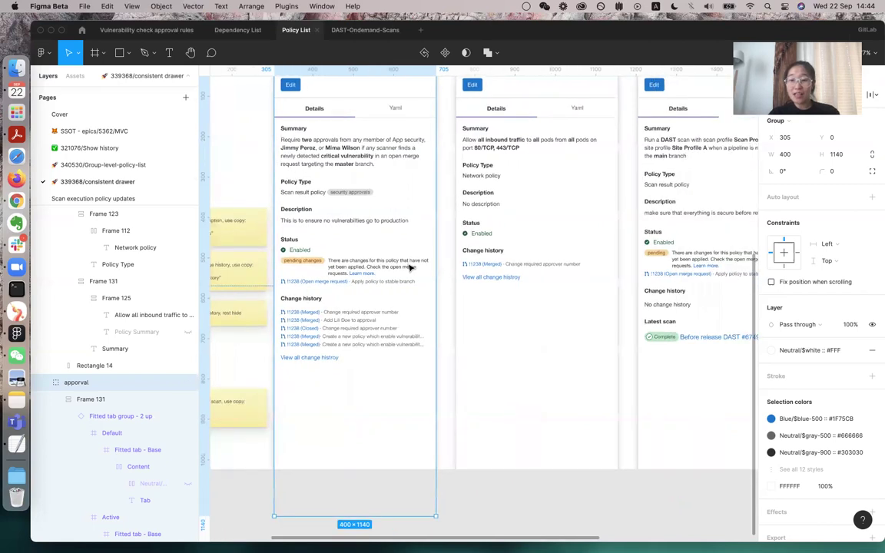
pyautogui.hscroll(-1, 411, 268)
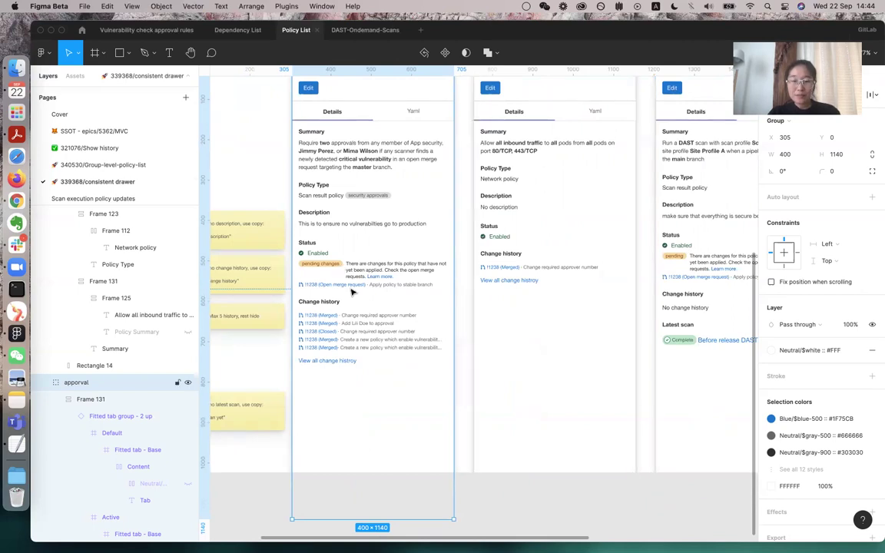
pyautogui.scroll(-2, 353, 291)
pyautogui.hscroll(-2, 352, 291)
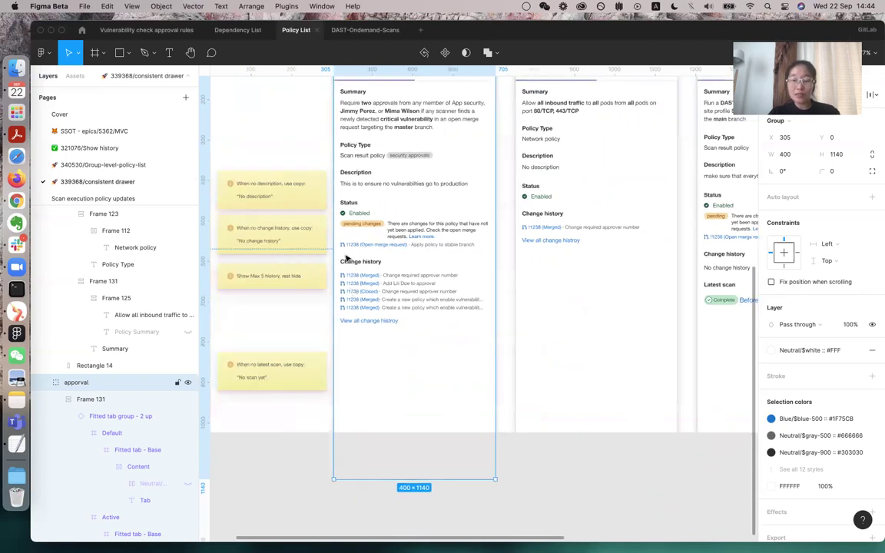
pyautogui.scroll(-2, 347, 258)
pyautogui.hscroll(-1, 347, 258)
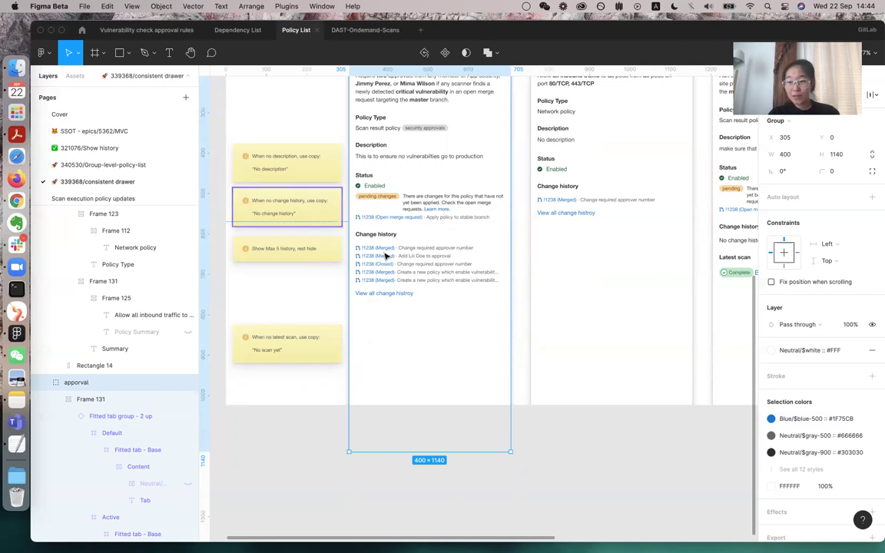
pyautogui.hscroll(10, 461, 273)
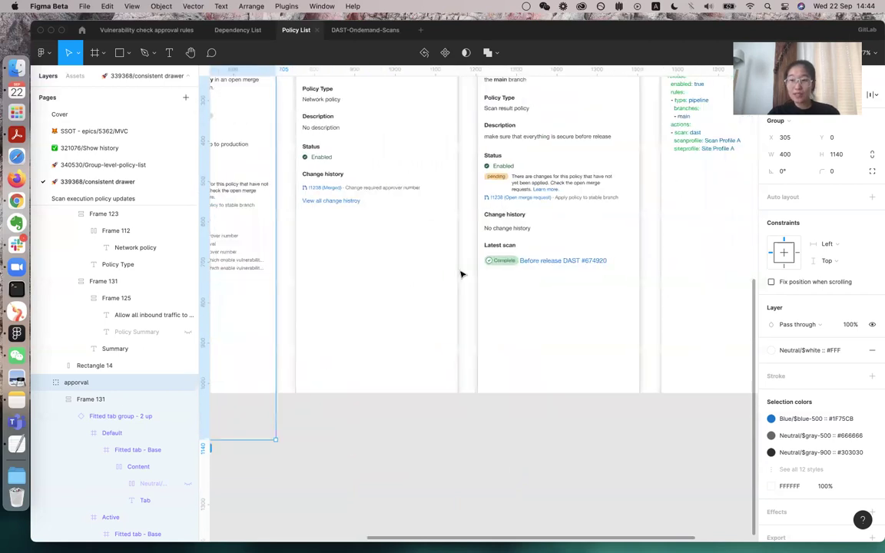
pyautogui.scroll(3, 461, 273)
pyautogui.hscroll(3, 461, 273)
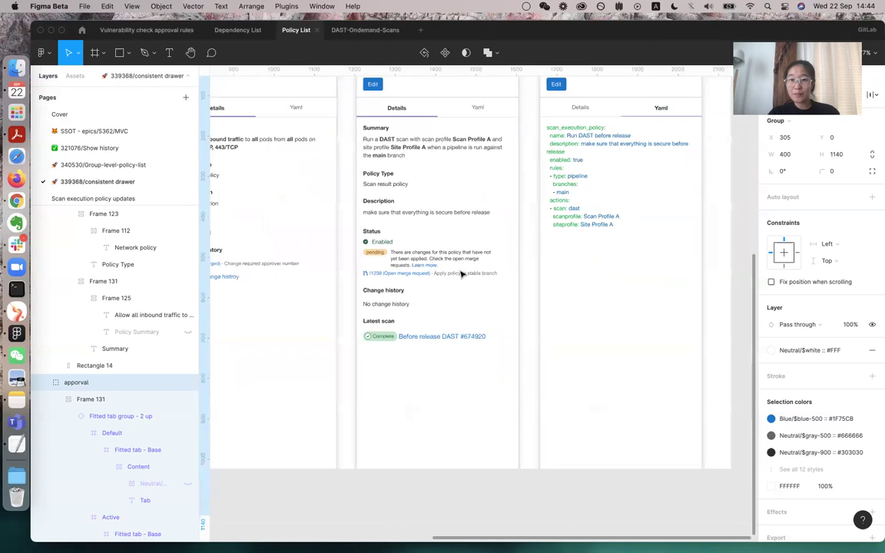
# Step: Change the Policy Type text in the Run DAST before release Details drawer to "Scan excution policy"
pyautogui.scroll(3, 461, 273)
pyautogui.hscroll(-1, 461, 273)
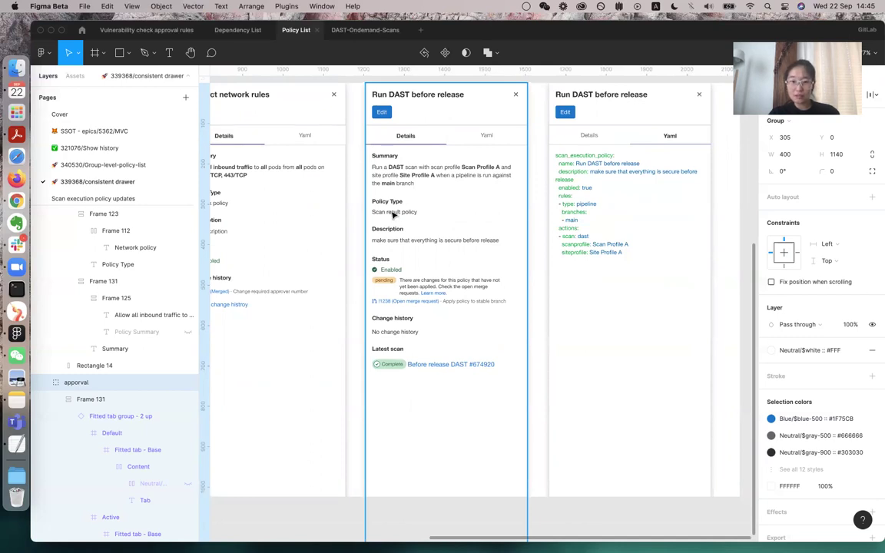
pyautogui.click(393, 214)
pyautogui.doubleClick(396, 212)
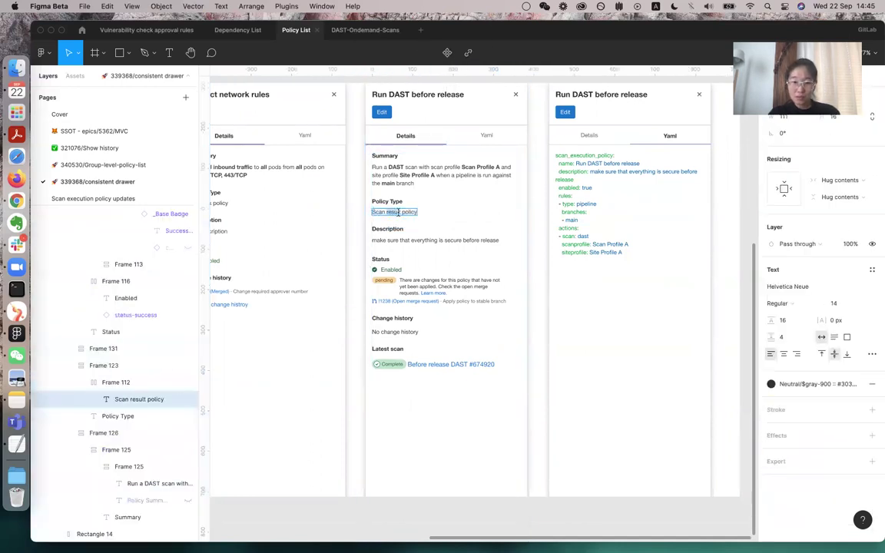
pyautogui.doubleClick(395, 212)
pyautogui.write('exe')
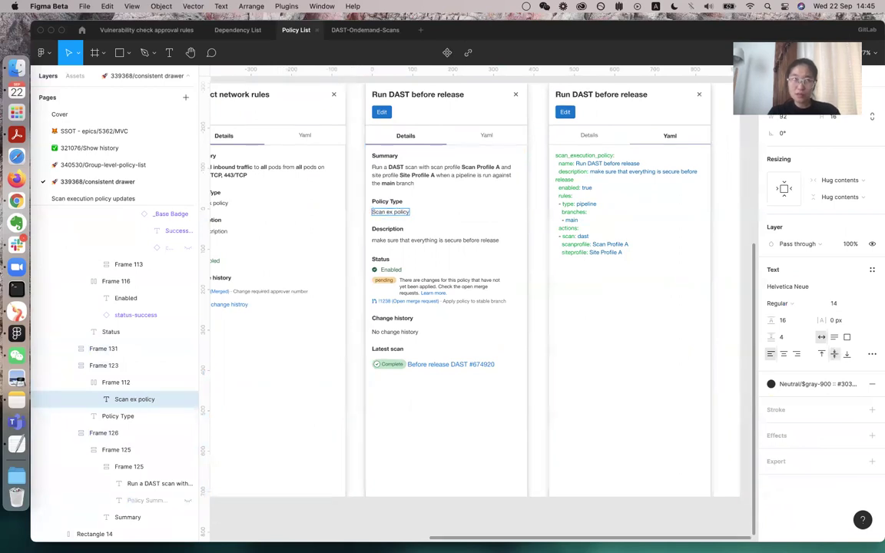
pyautogui.write('cu')
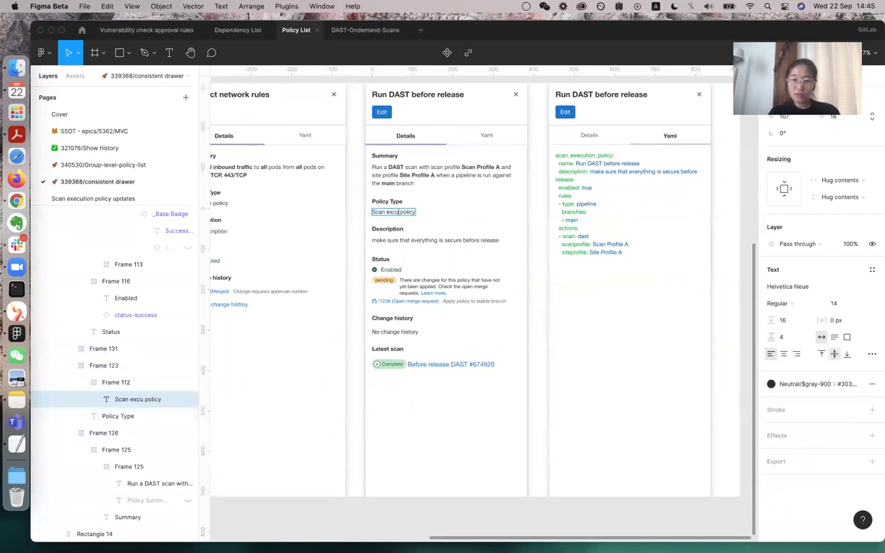
pyautogui.write('tion')
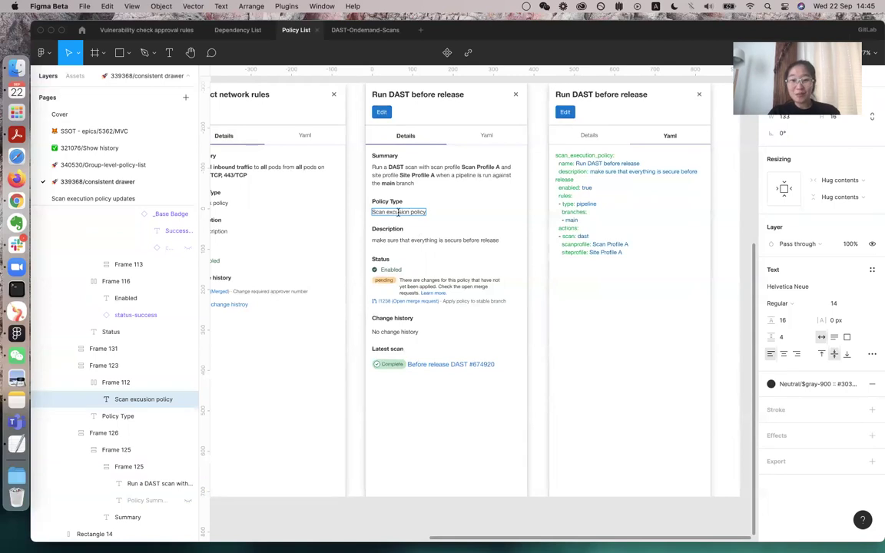
pyautogui.press('Escape')
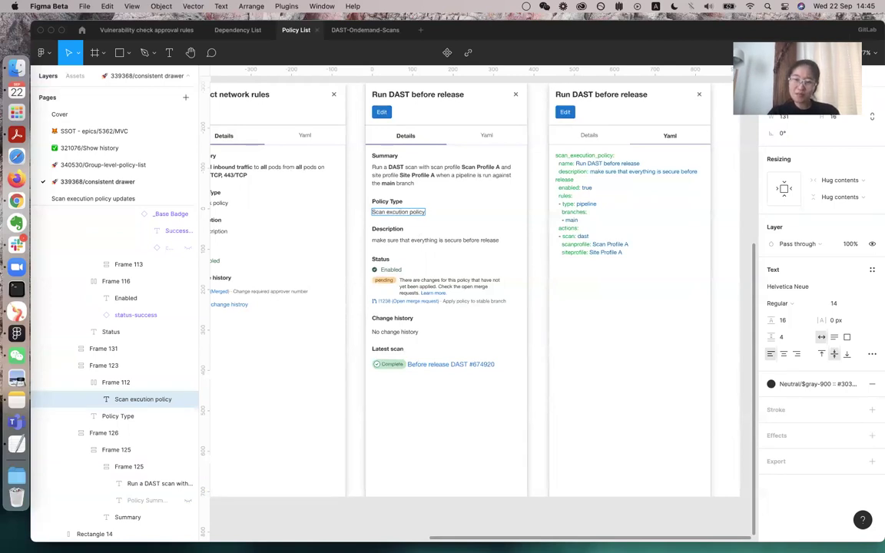
pyautogui.click(412, 269)
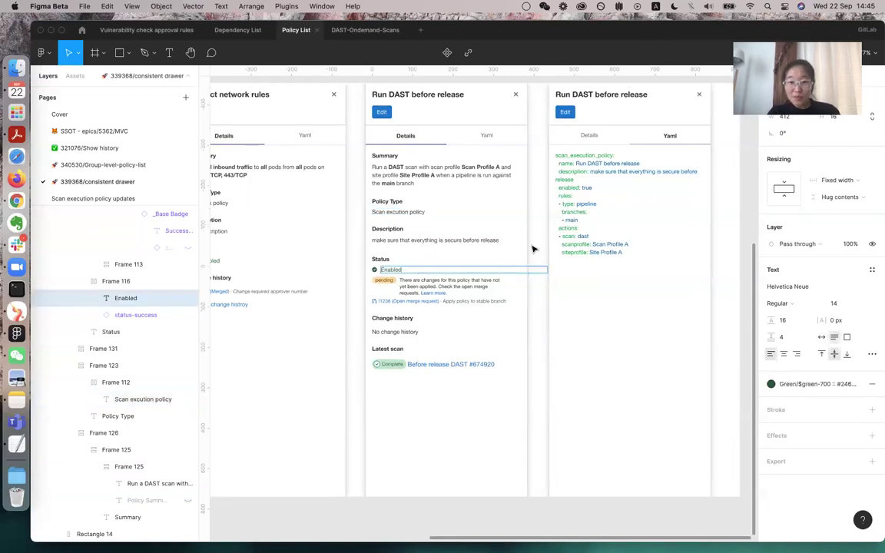
# Step: Compare the Latest scan section of the Run DAST before release drawer with the other drawers, then check the sticky notes on empty-state copy
pyautogui.scroll(-2, 405, 203)
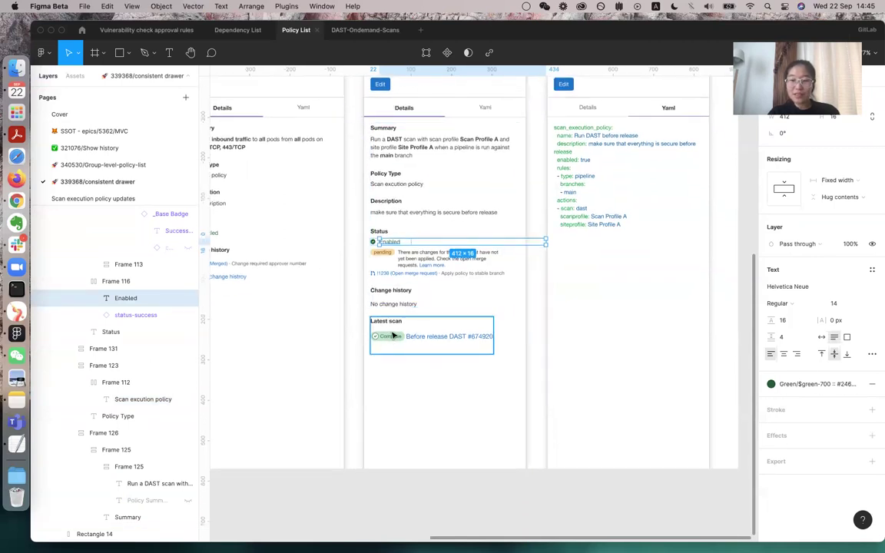
pyautogui.hscroll(-5, 381, 332)
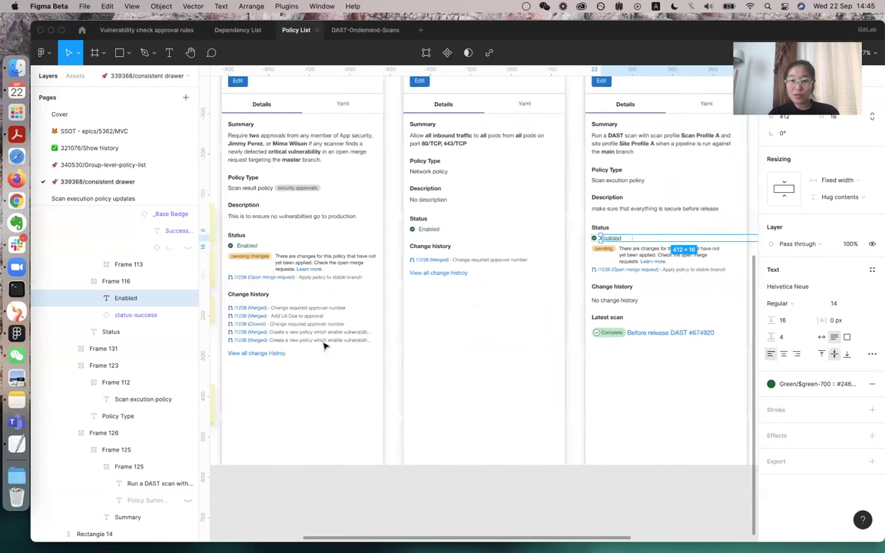
pyautogui.hscroll(2, 637, 330)
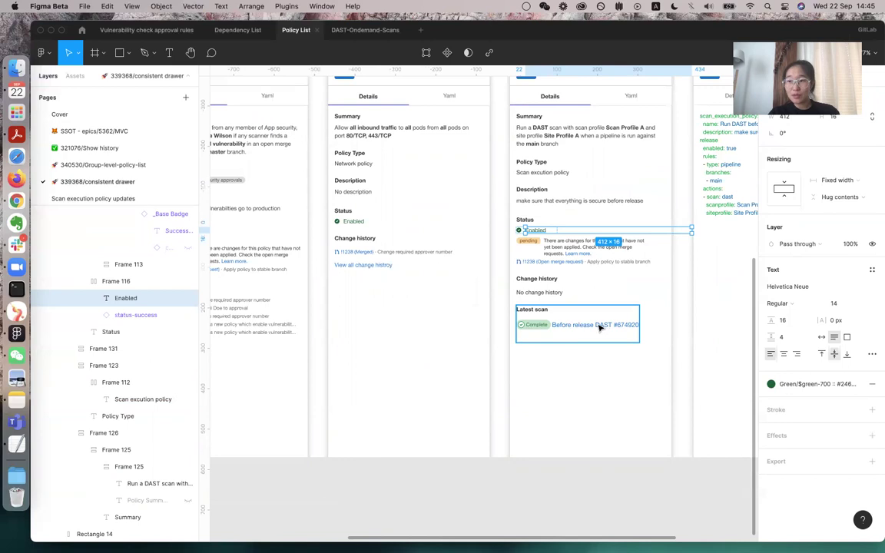
pyautogui.click(678, 311)
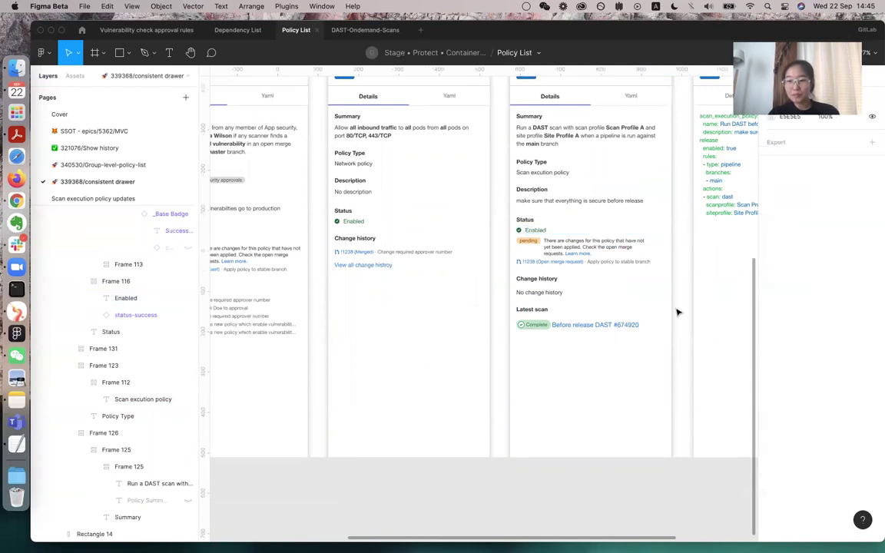
pyautogui.scroll(-4, 678, 310)
pyautogui.scroll(1, 605, 322)
pyautogui.hscroll(1, 605, 322)
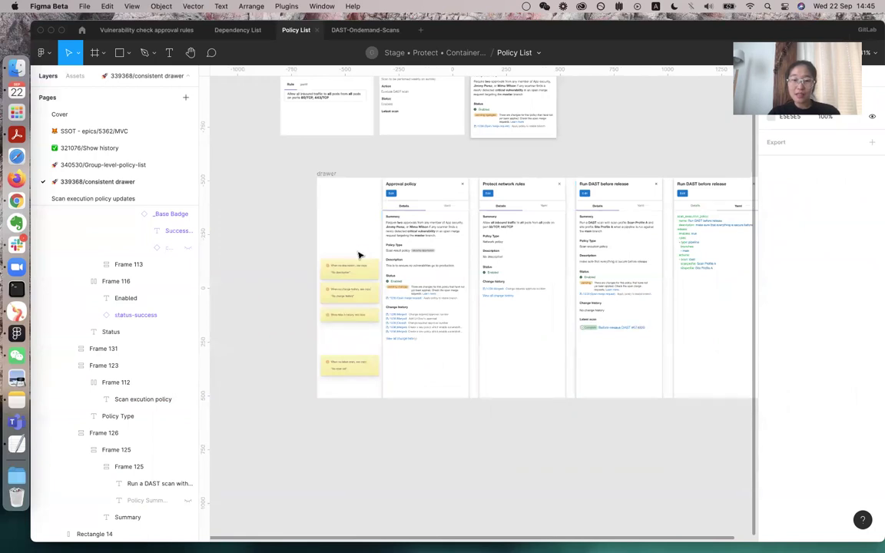
pyautogui.hscroll(3, 352, 391)
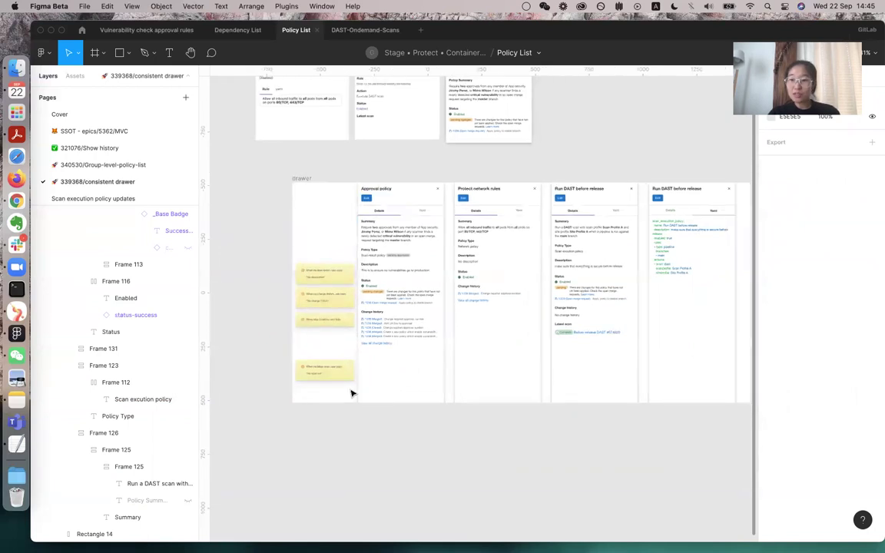
# Step: Examine the Yaml version of the Run DAST before release drawer alongside the Details versions of all the policy drawers
pyautogui.scroll(5, 352, 392)
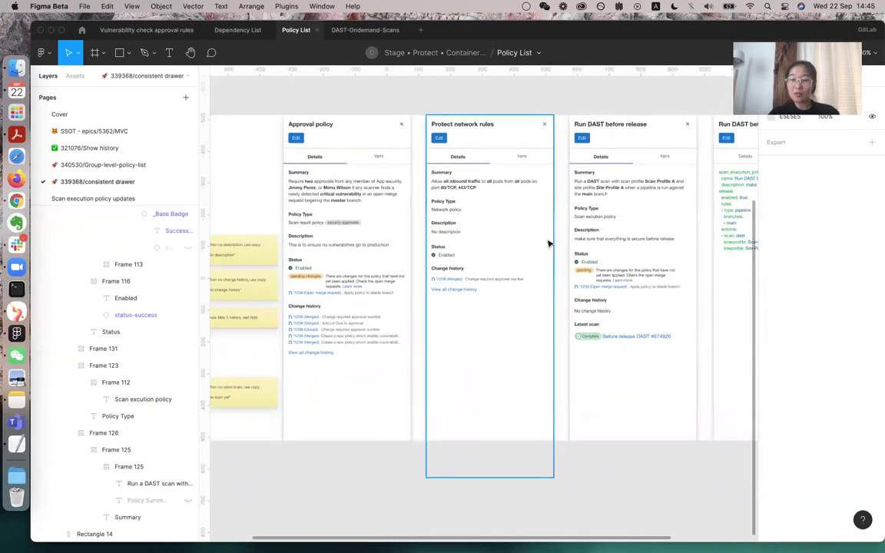
pyautogui.hscroll(3, 615, 247)
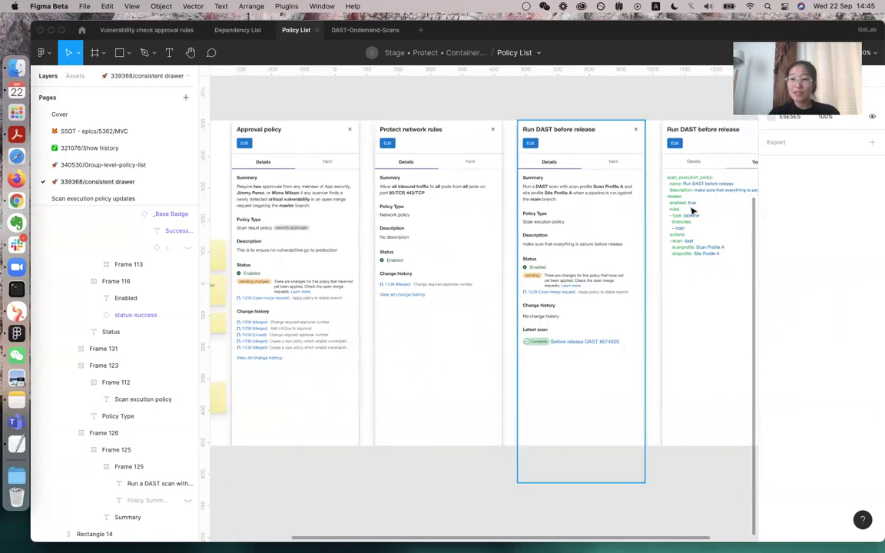
pyautogui.hscroll(3, 689, 212)
pyautogui.hscroll(1, 624, 205)
pyautogui.scroll(3, 624, 201)
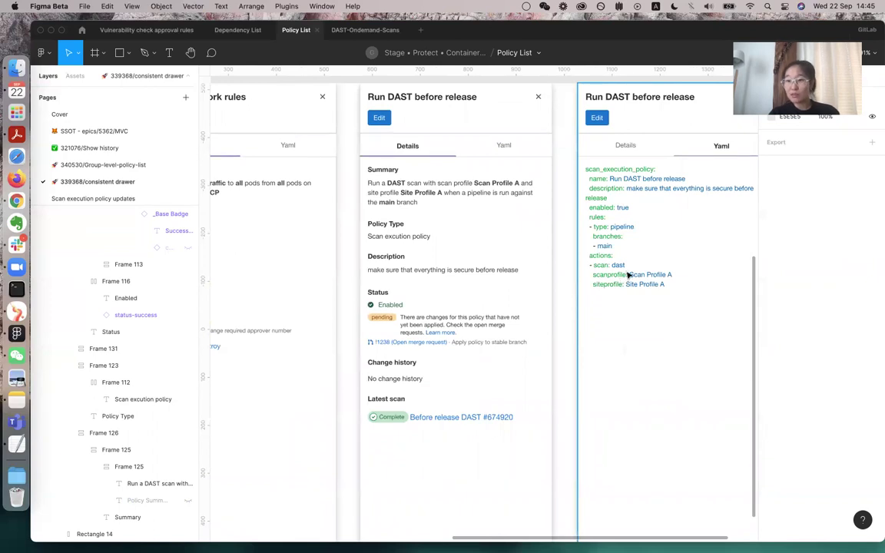
pyautogui.scroll(-3, 632, 261)
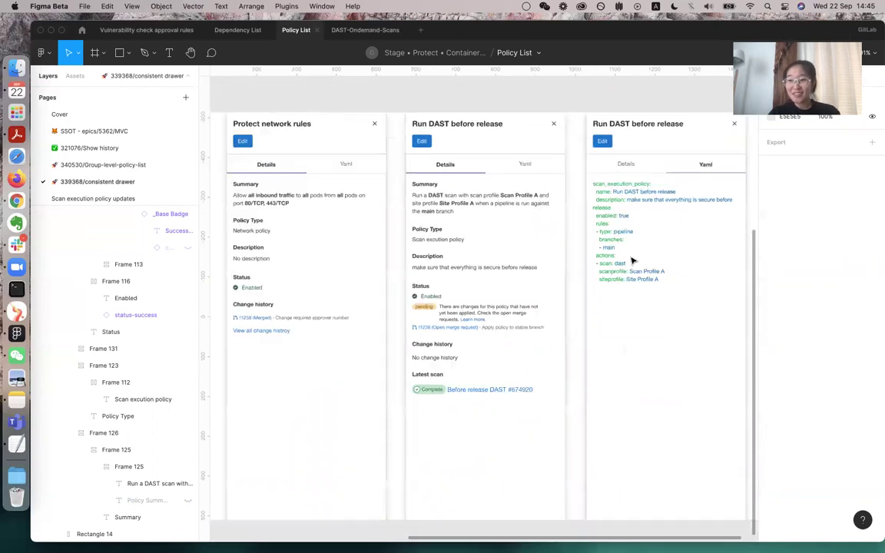
pyautogui.scroll(-5, 551, 282)
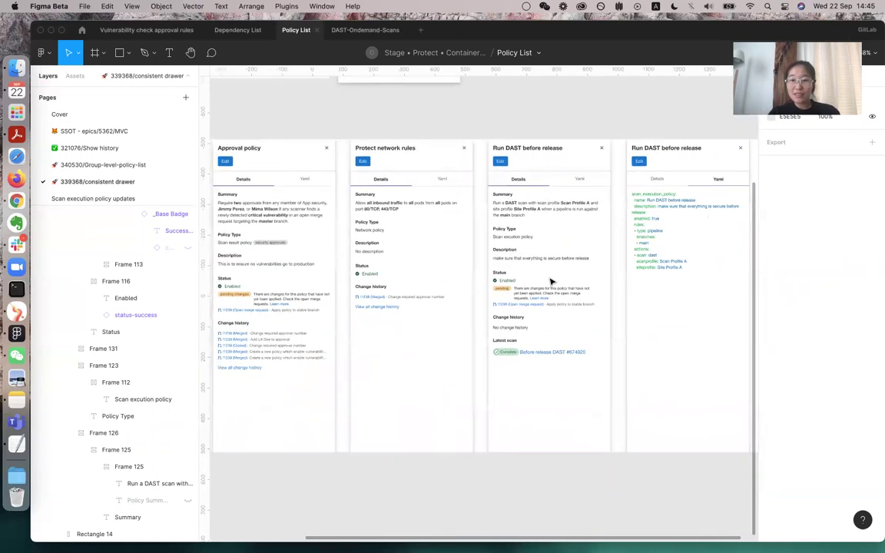
pyautogui.hscroll(-5, 530, 280)
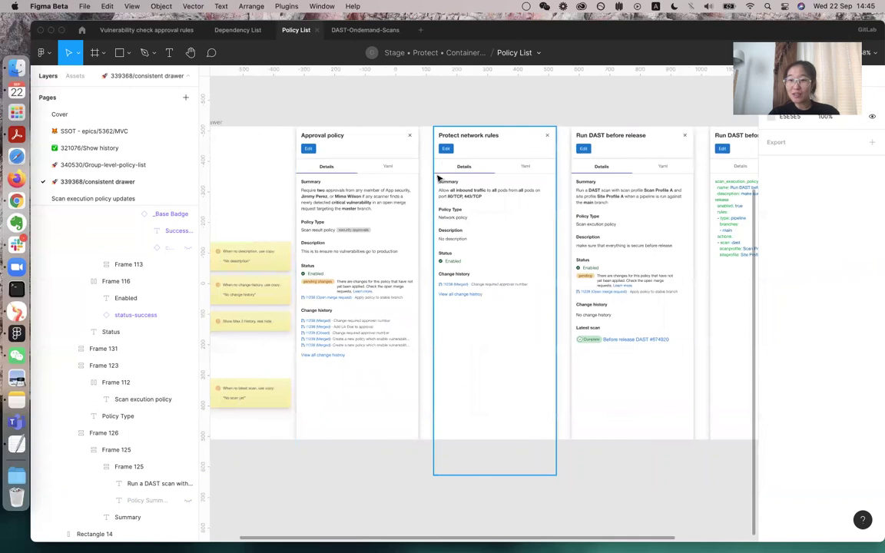